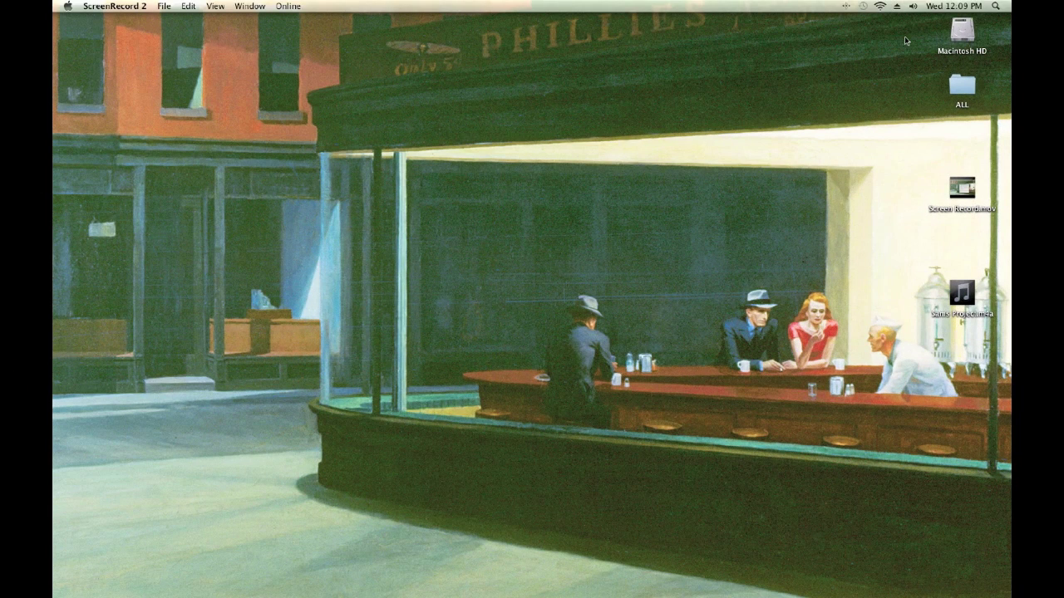
Step: Bring Finder forward and launch System Preferences from the Dock
{"action": "left_click", "coordinate": [822, 110]}
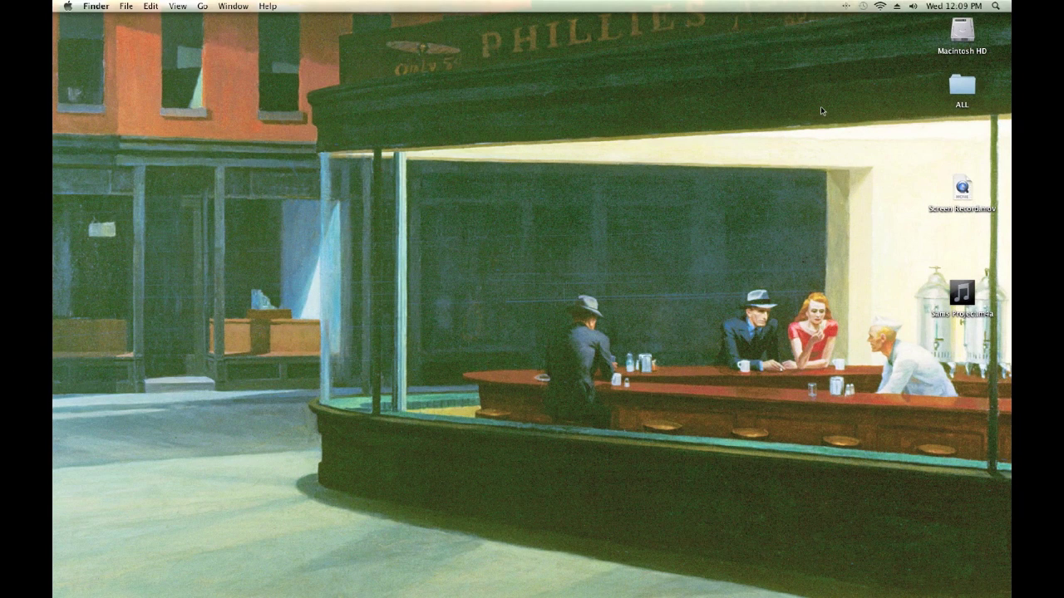
{"action": "mouse_move", "coordinate": [997, 291]}
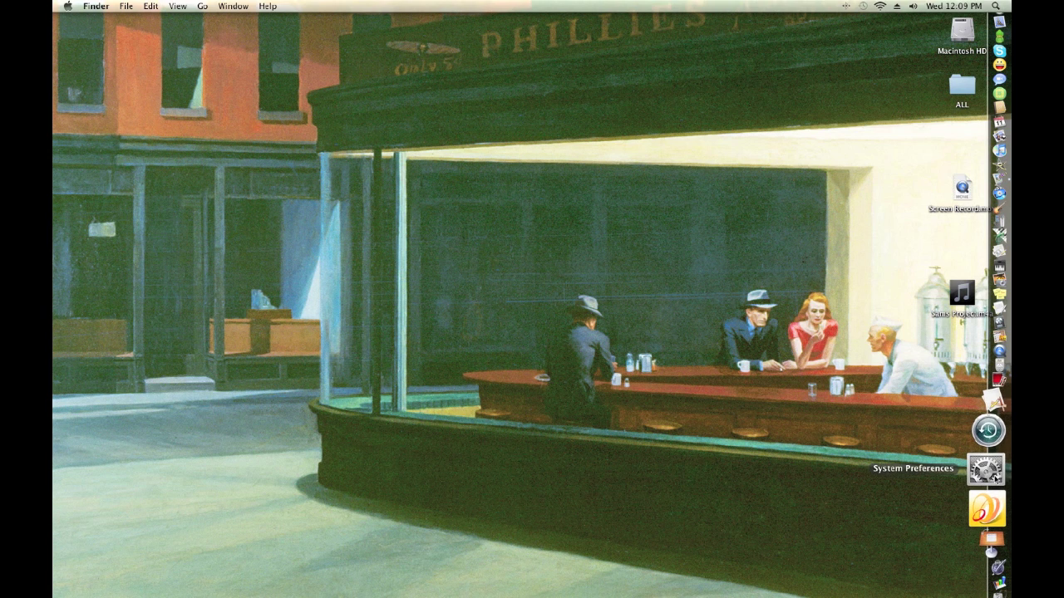
{"action": "left_click", "coordinate": [987, 470]}
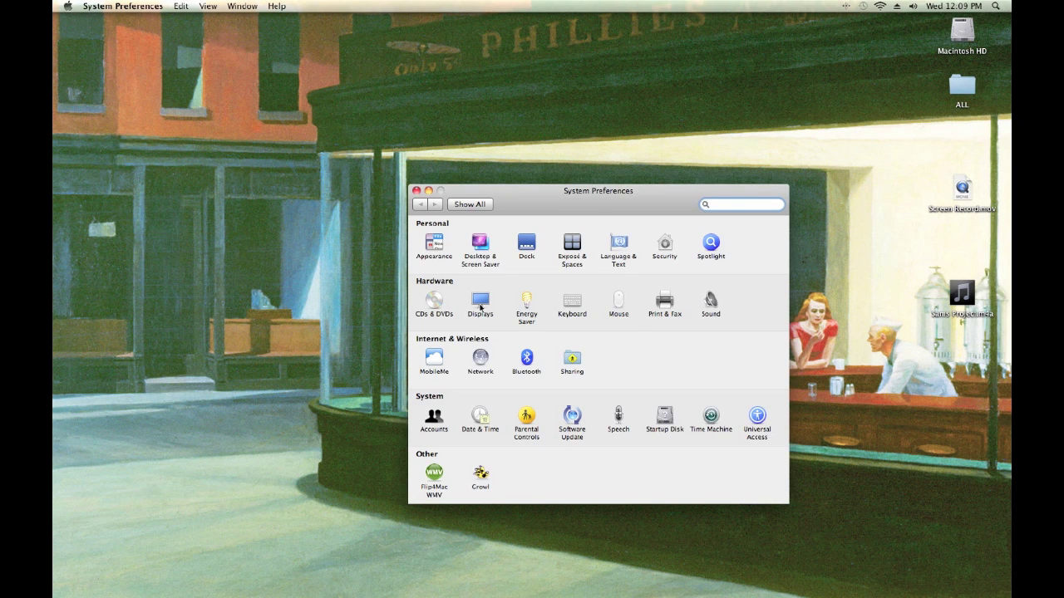
Step: In Sound > Input, check Internal microphone, Line In and Fast Track, keep Internal microphone, then quit
{"action": "left_click", "coordinate": [711, 301]}
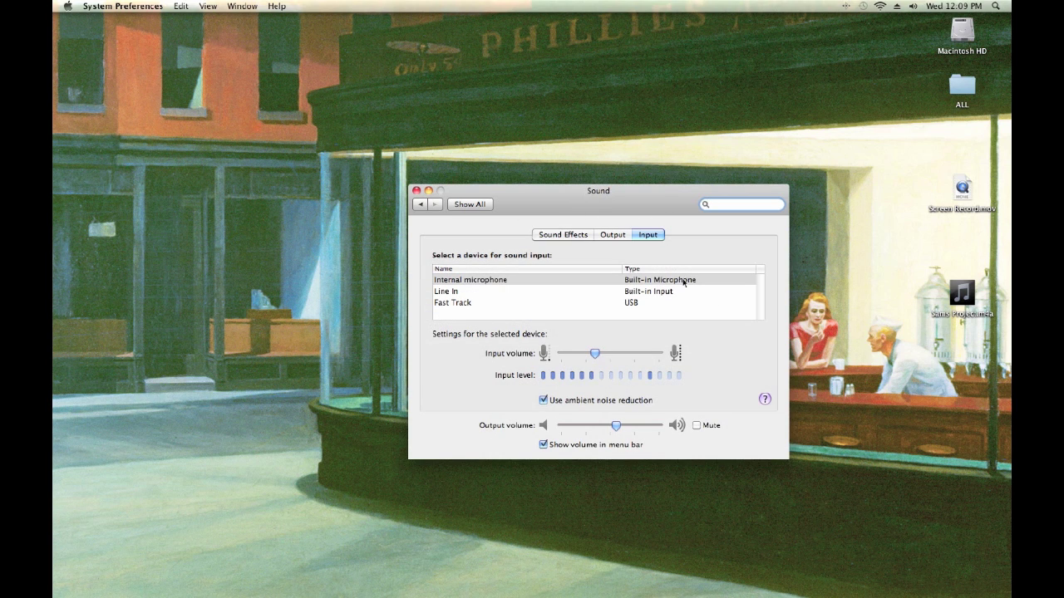
{"action": "left_click", "coordinate": [683, 281]}
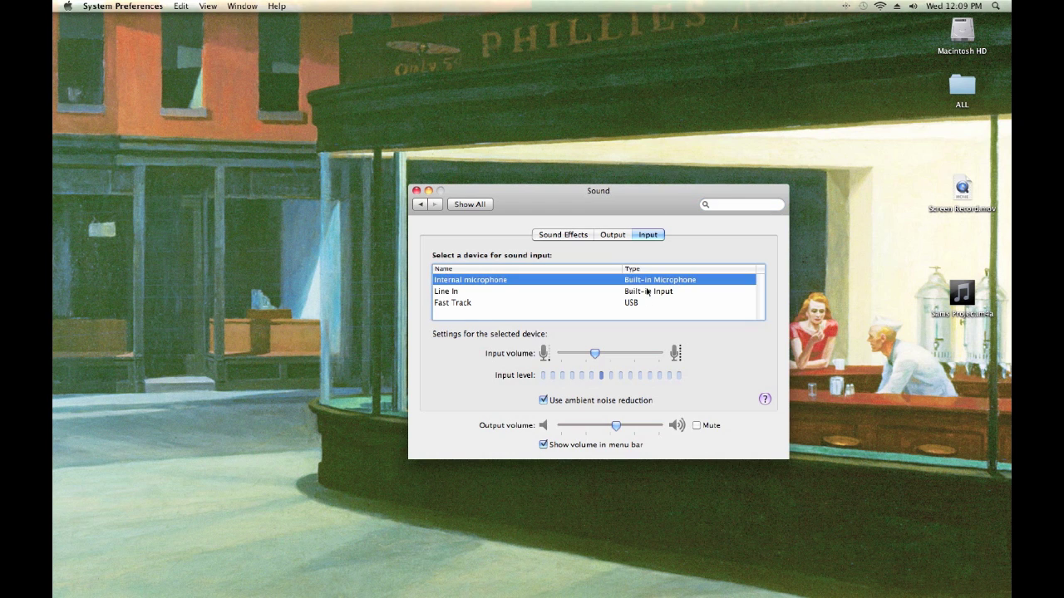
{"action": "left_click", "coordinate": [645, 292]}
{"action": "left_click", "coordinate": [624, 304]}
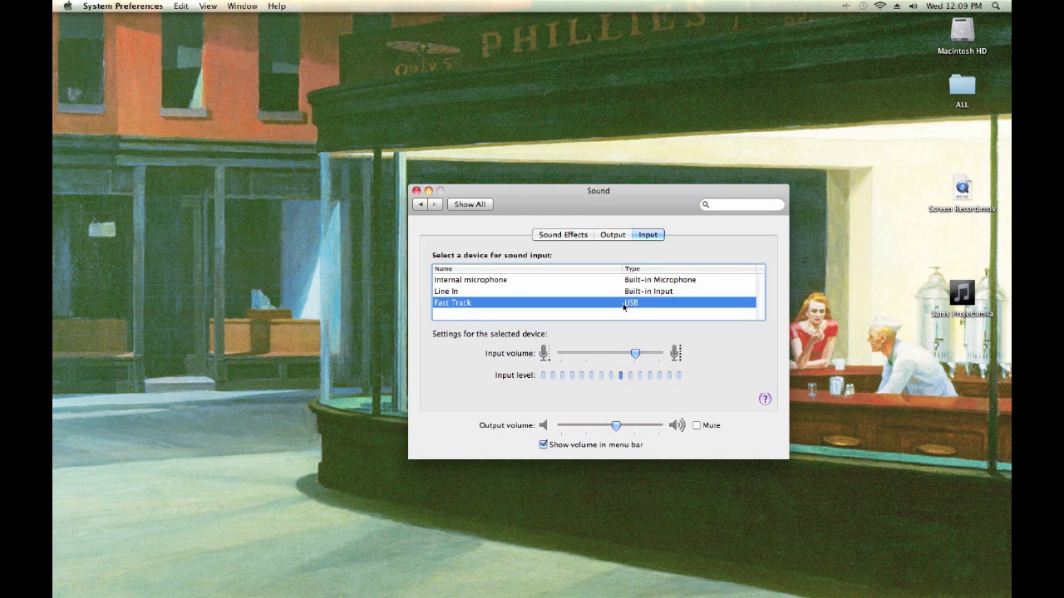
{"action": "left_click", "coordinate": [642, 281]}
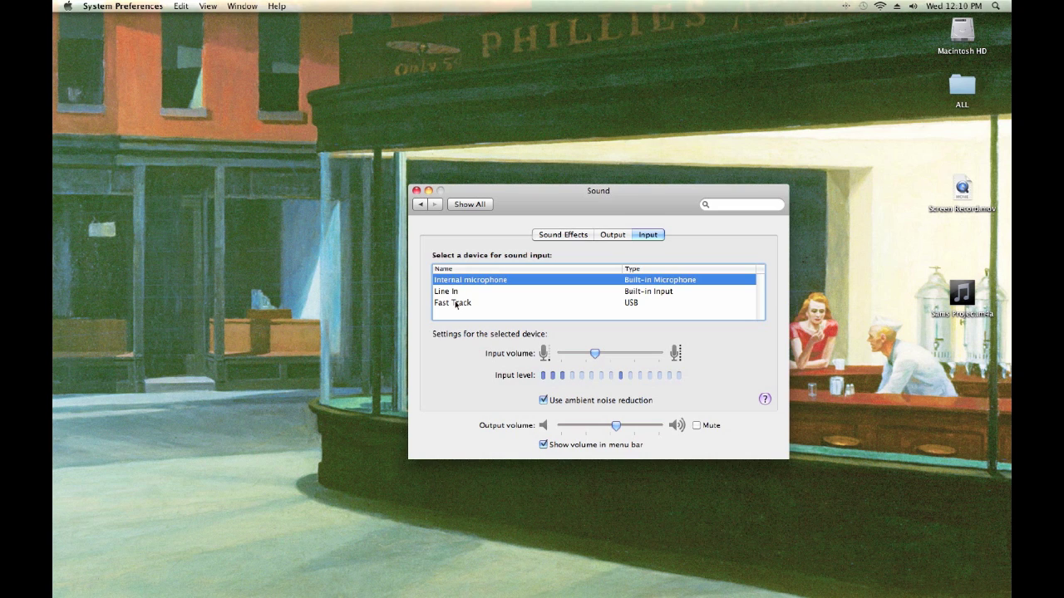
{"action": "left_click", "coordinate": [417, 191]}
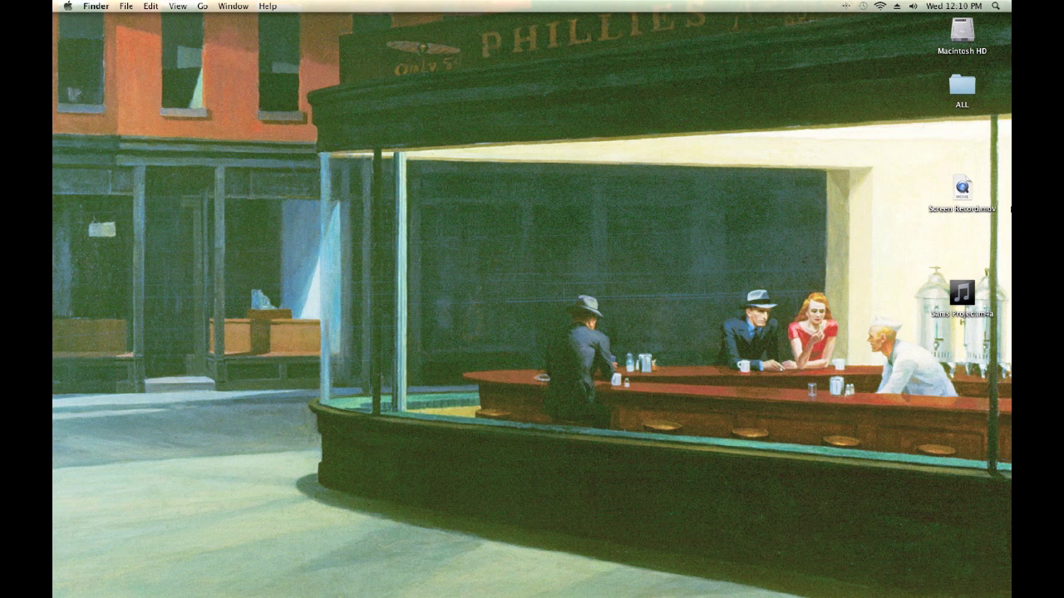
Step: Launch GarageBand, create a Real Instrument track below Clean Combo, and reselect Clean Combo
{"action": "left_click", "coordinate": [1002, 253]}
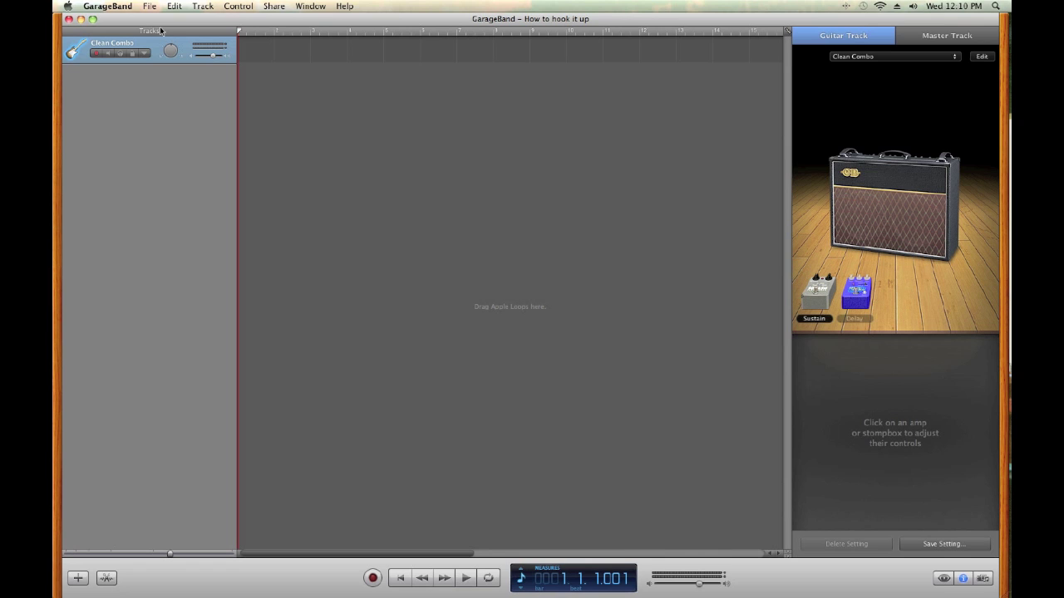
{"action": "left_click", "coordinate": [77, 578]}
{"action": "left_click", "coordinate": [552, 130]}
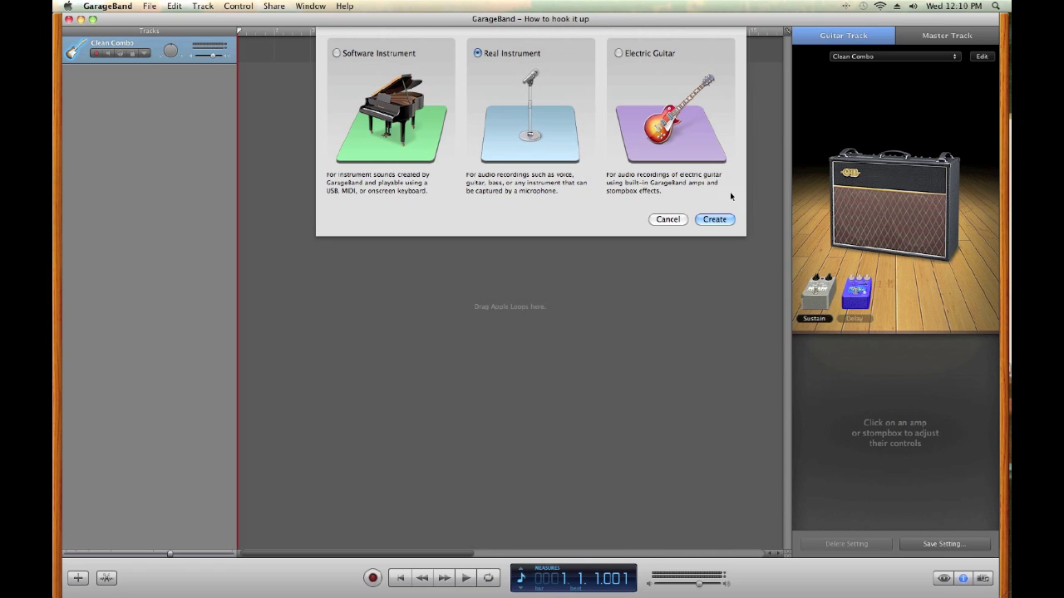
{"action": "left_click", "coordinate": [719, 220]}
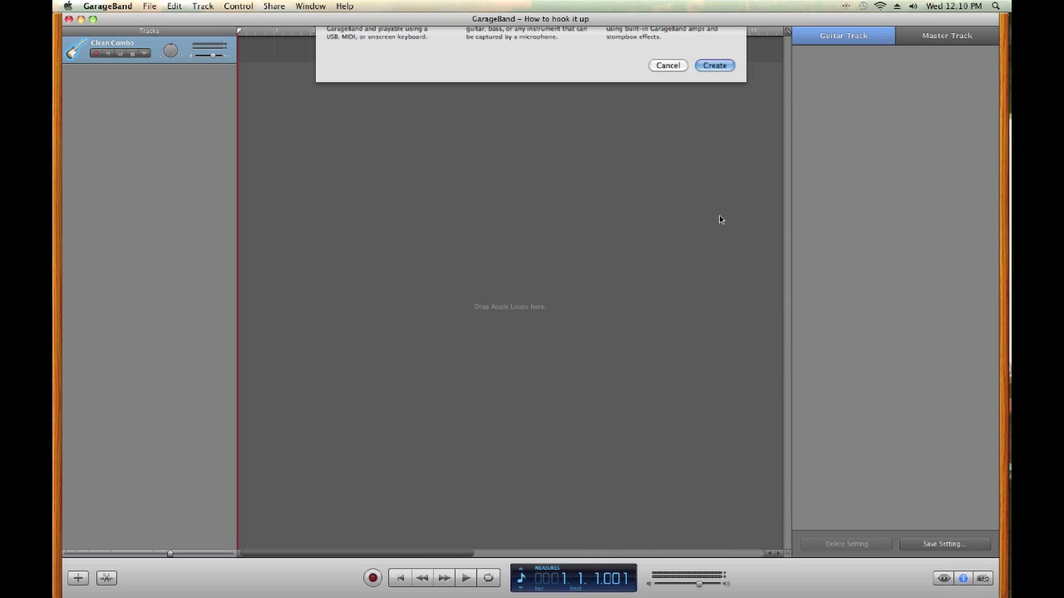
{"action": "left_click", "coordinate": [83, 48]}
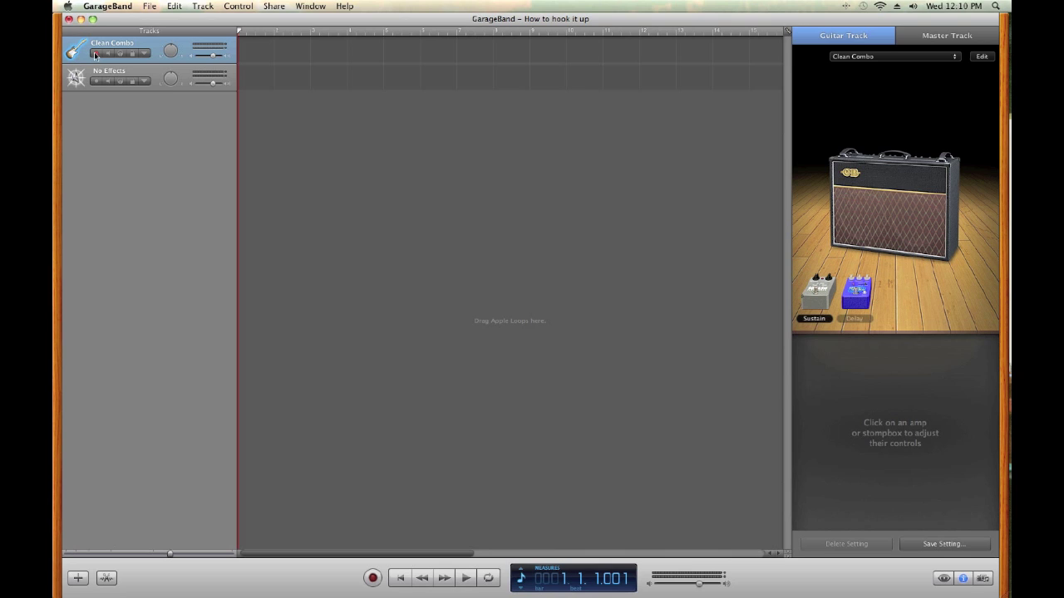
{"action": "left_click", "coordinate": [125, 6]}
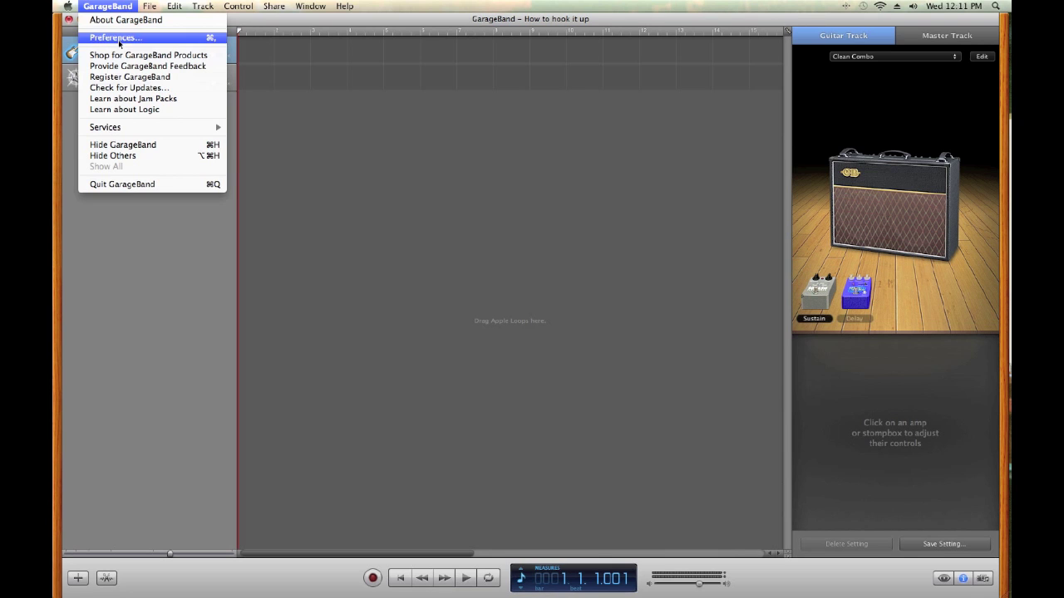
{"action": "left_click", "coordinate": [121, 39]}
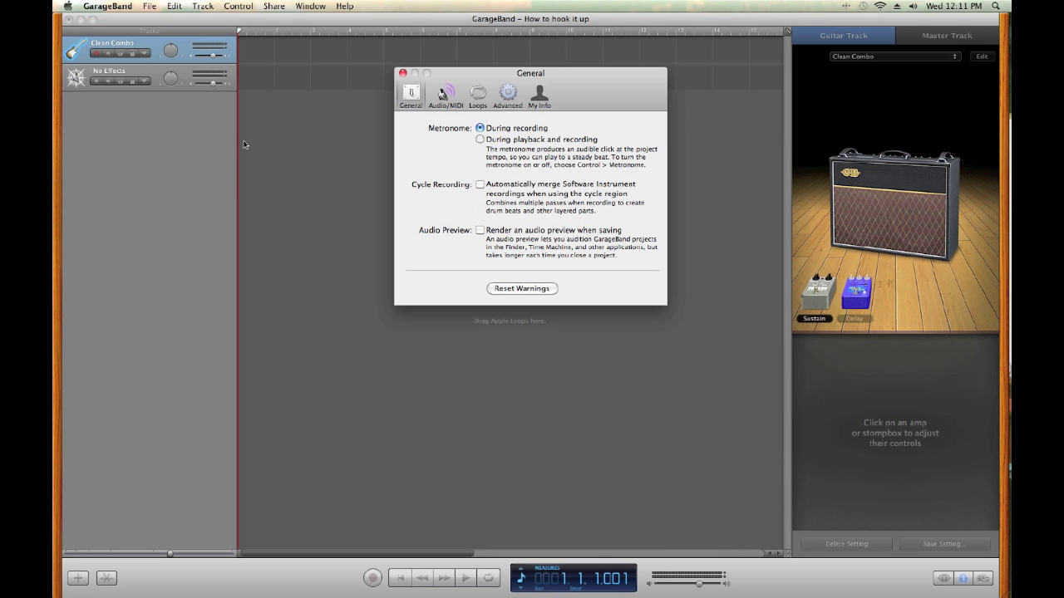
{"action": "left_click", "coordinate": [104, 7]}
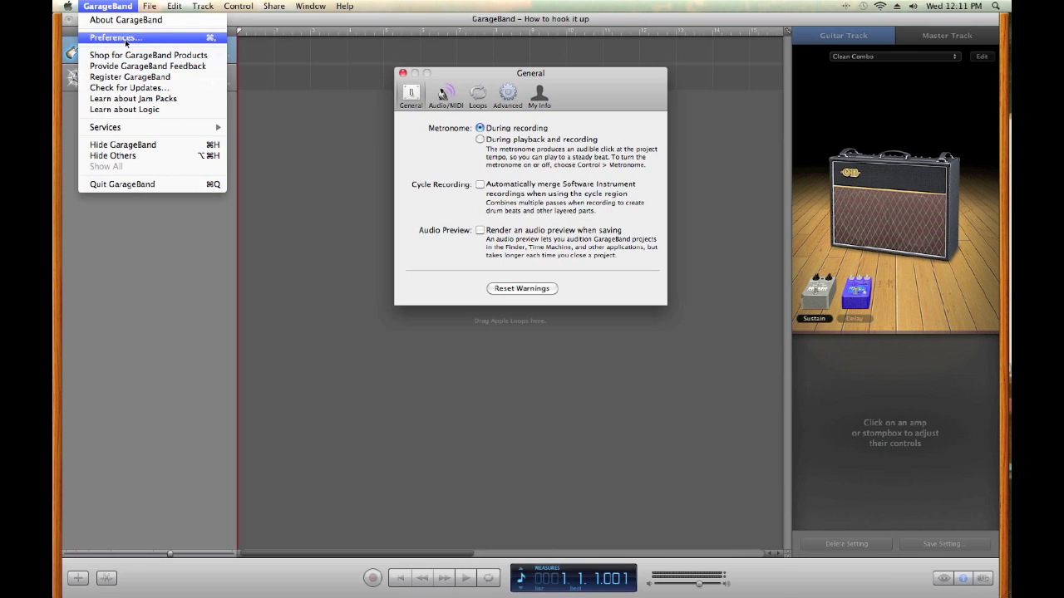
{"action": "left_click", "coordinate": [612, 94]}
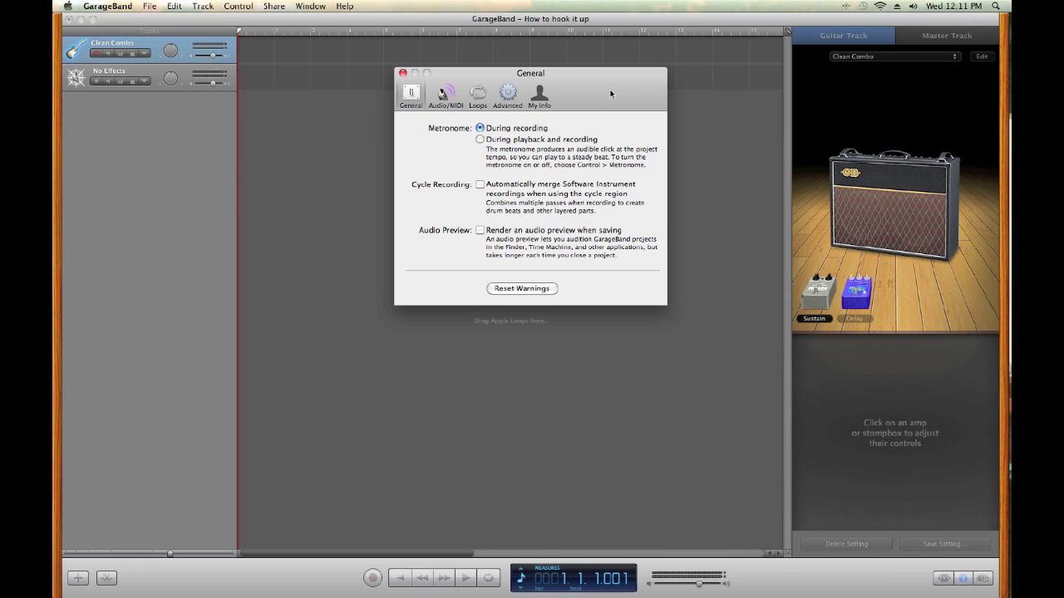
{"action": "left_click", "coordinate": [447, 95]}
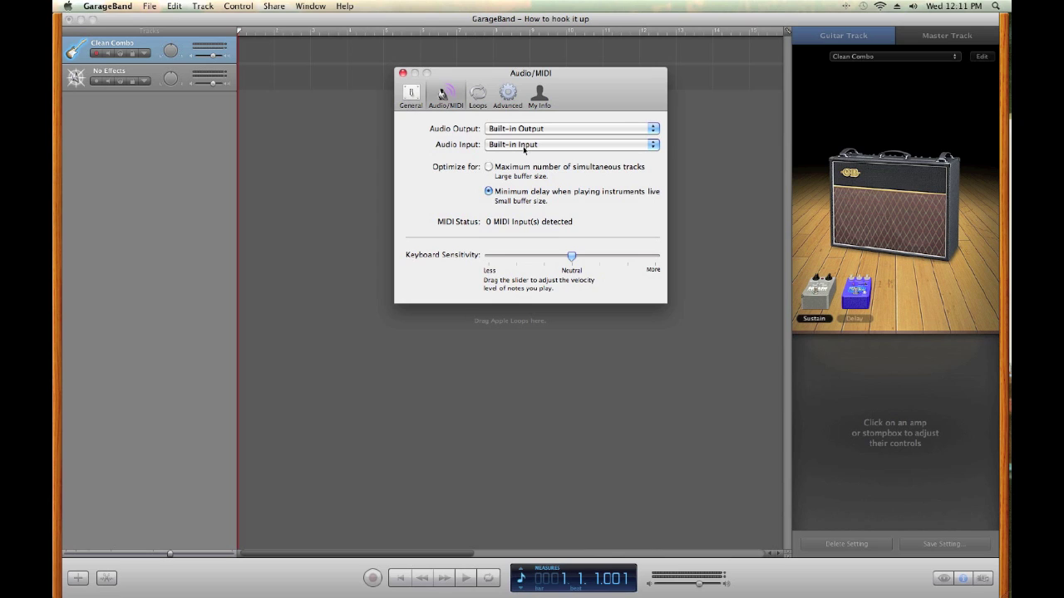
{"action": "left_click", "coordinate": [524, 150]}
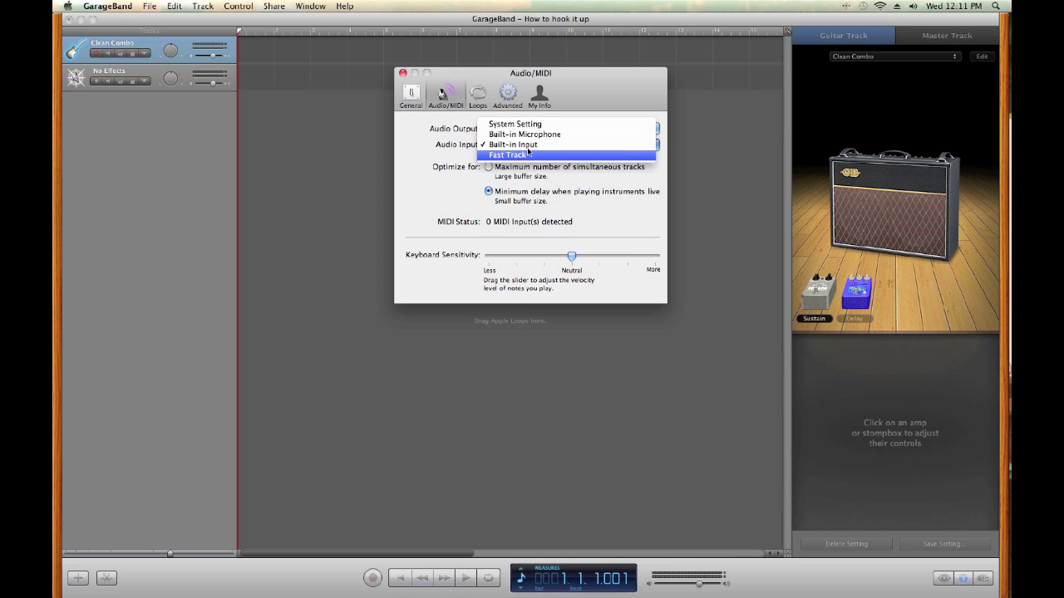
{"action": "key", "text": "Escape"}
{"action": "left_click", "coordinate": [403, 73]}
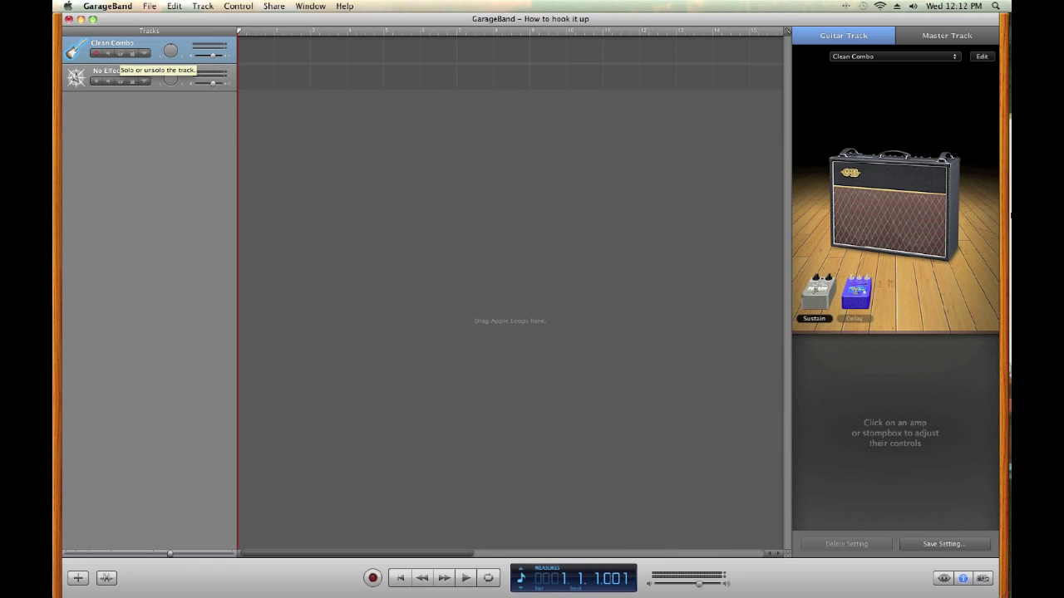
Step: Show Clean Combo's amp and stompboxes in the Track Info pane
{"action": "mouse_move", "coordinate": [997, 221]}
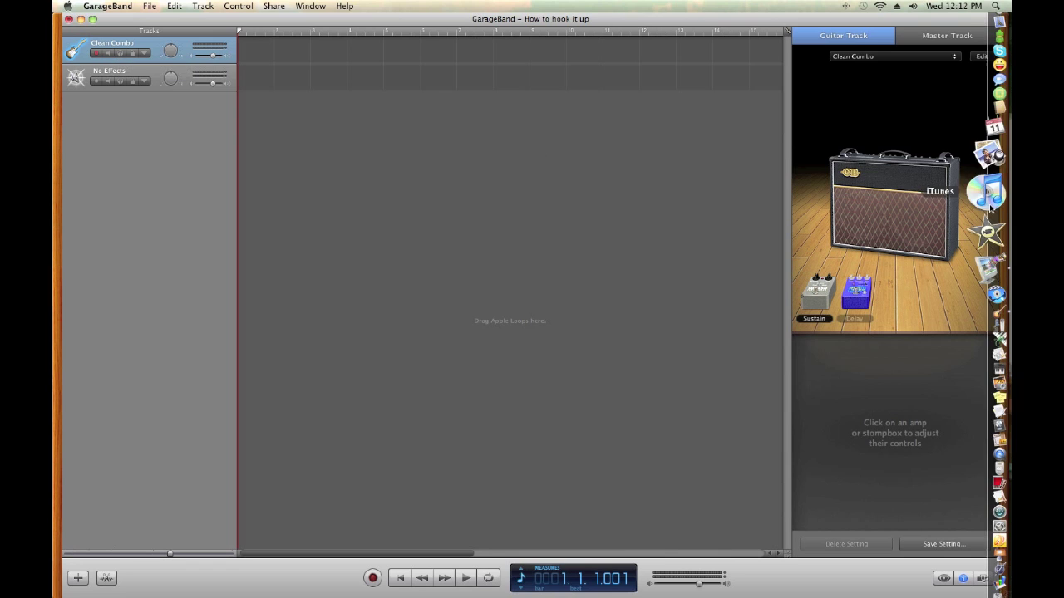
Step: Edit the Clean Combo amp, keeping input Mono 1 (Built-in Input) and Monitor Off
{"action": "left_click", "coordinate": [904, 217]}
{"action": "left_click", "coordinate": [903, 213]}
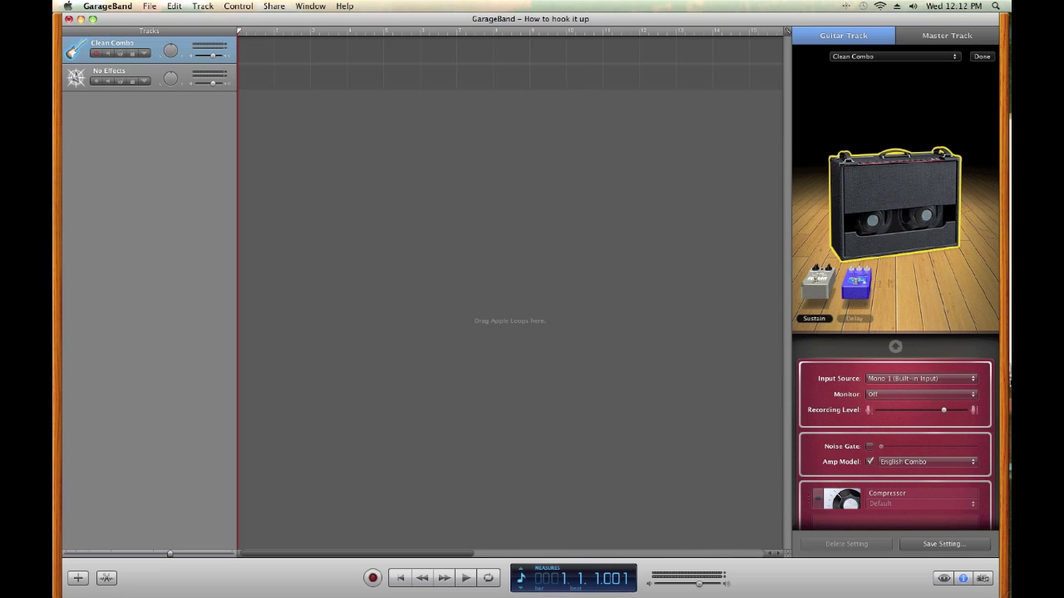
{"action": "left_click", "coordinate": [956, 380]}
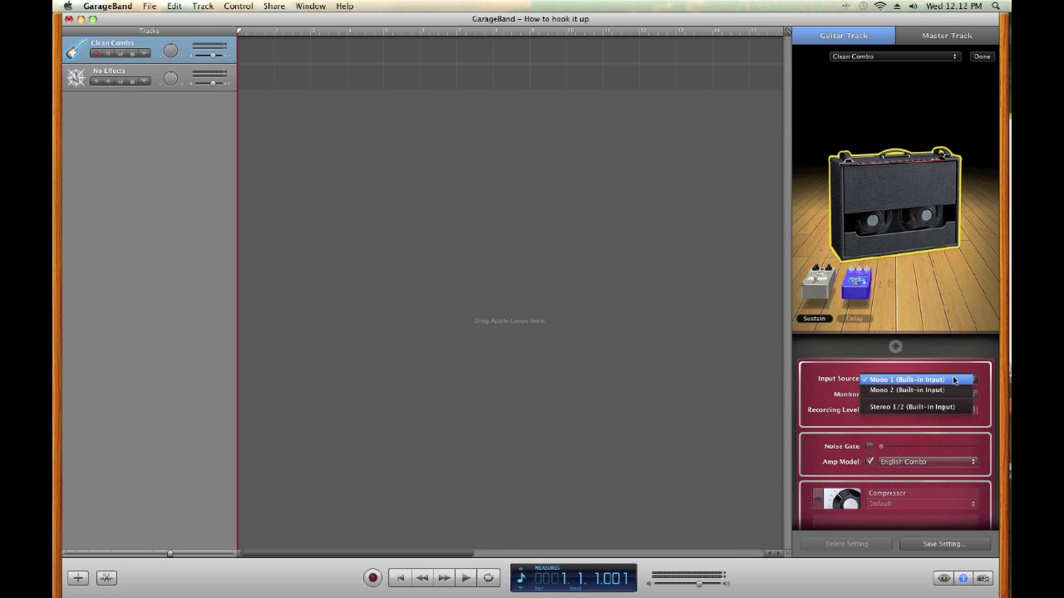
{"action": "left_click", "coordinate": [882, 381]}
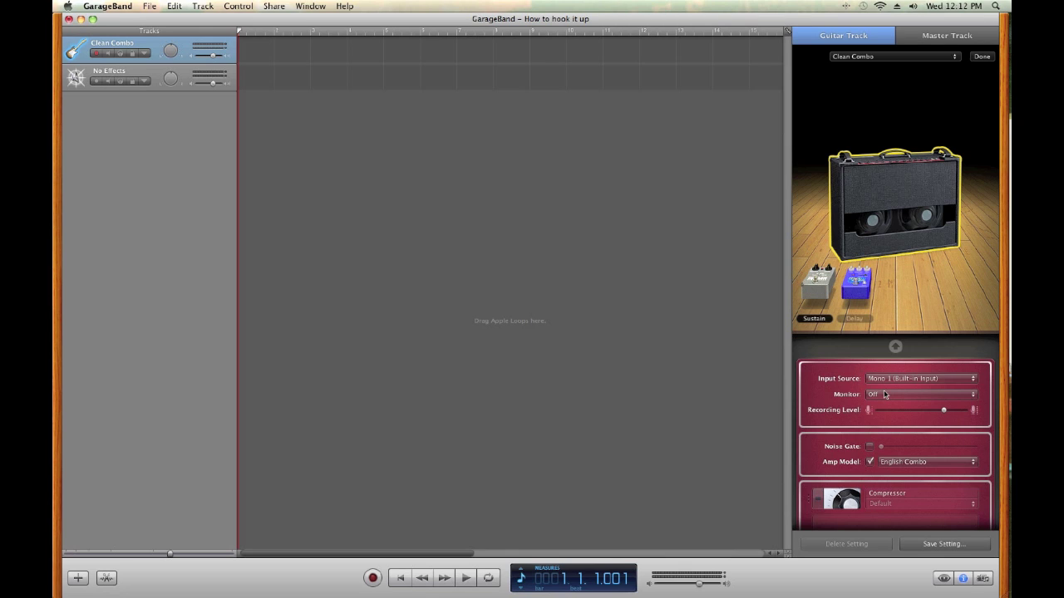
{"action": "left_click", "coordinate": [920, 395]}
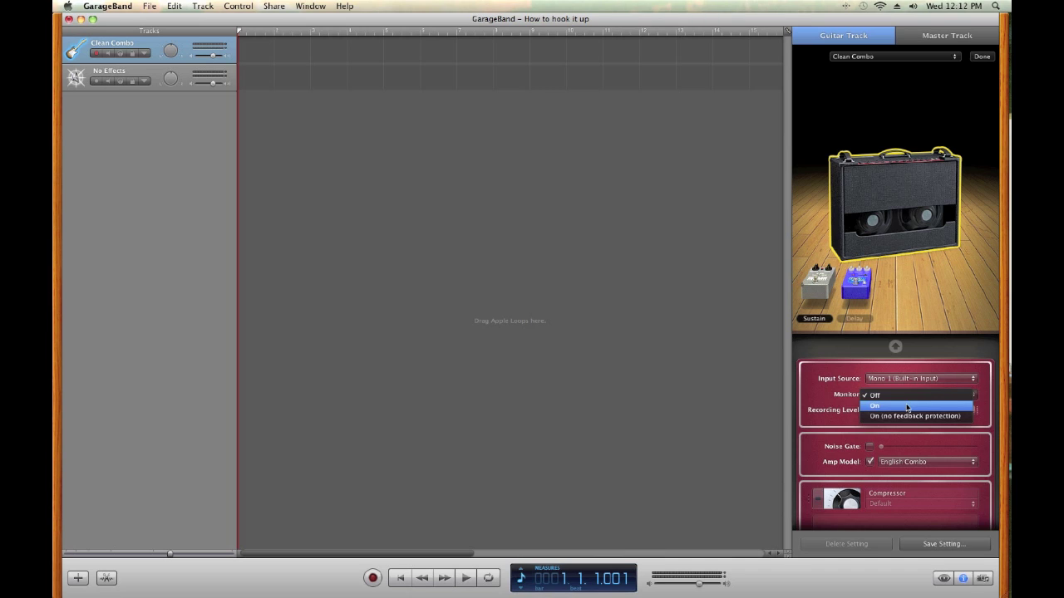
{"action": "left_click", "coordinate": [908, 402]}
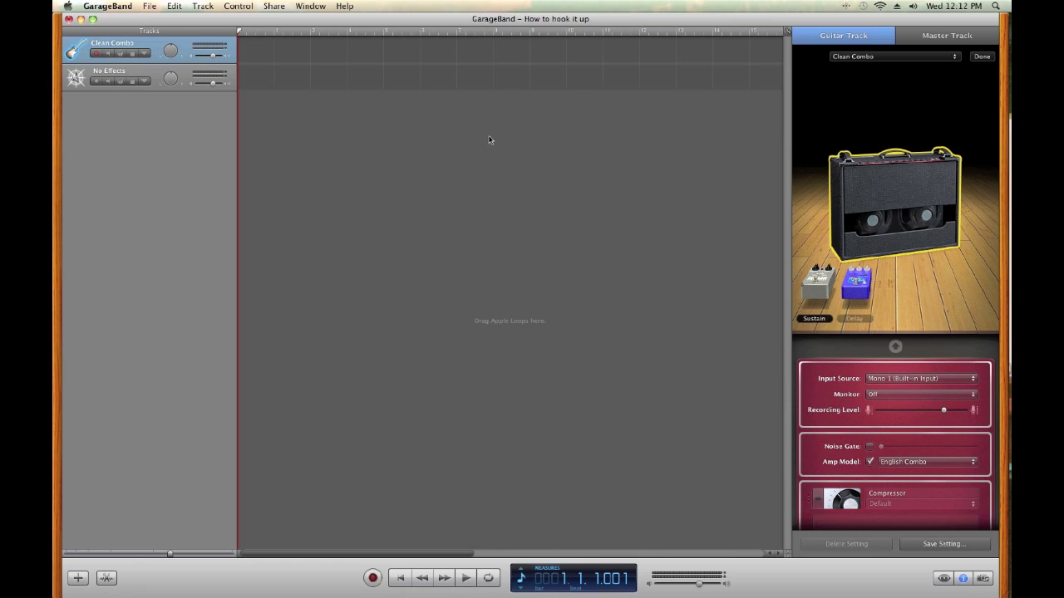
Step: Select No Effects and set the Audio/MIDI preferences' Audio Input to Fast Track
{"action": "left_click", "coordinate": [73, 83]}
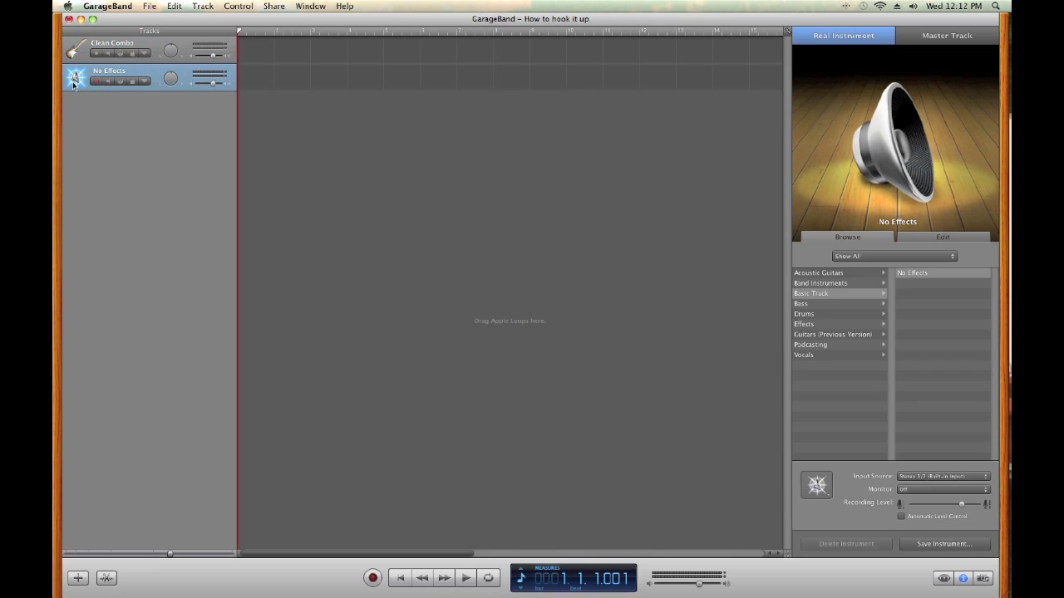
{"action": "left_click", "coordinate": [123, 6]}
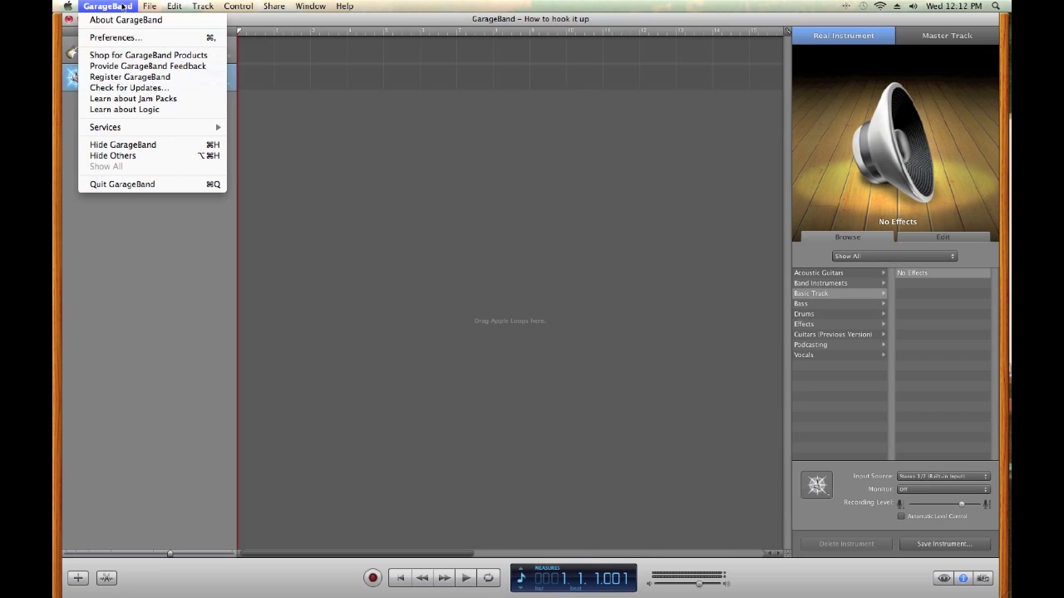
{"action": "left_click", "coordinate": [127, 37]}
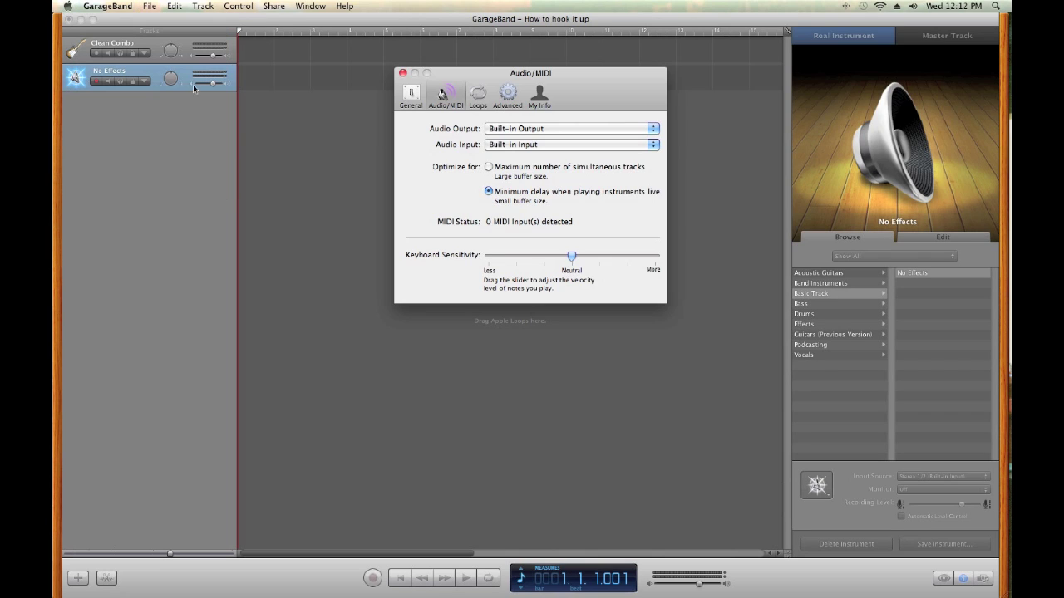
{"action": "left_click", "coordinate": [551, 146]}
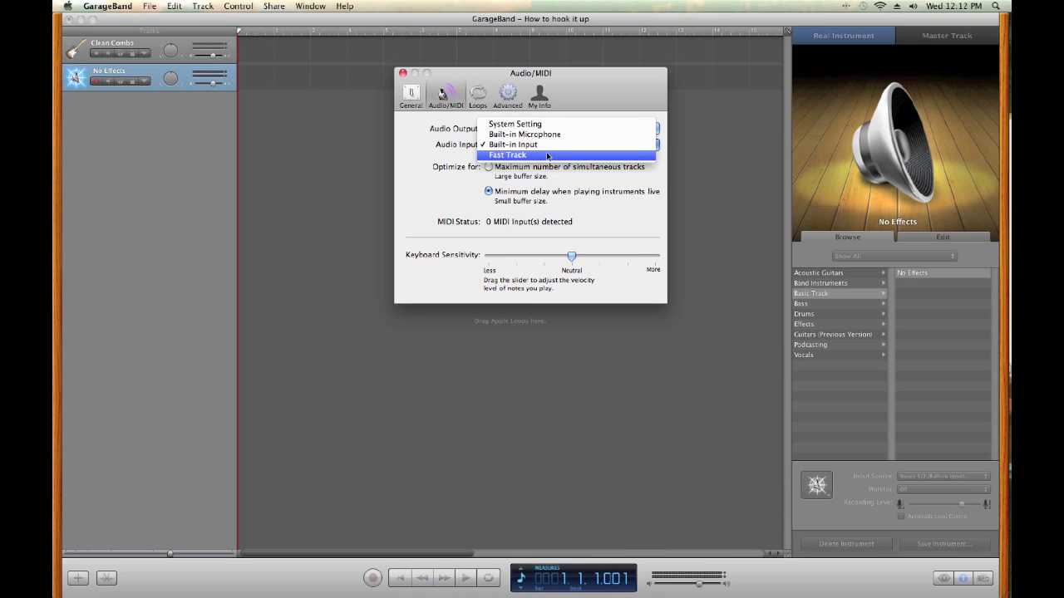
{"action": "left_click", "coordinate": [520, 157]}
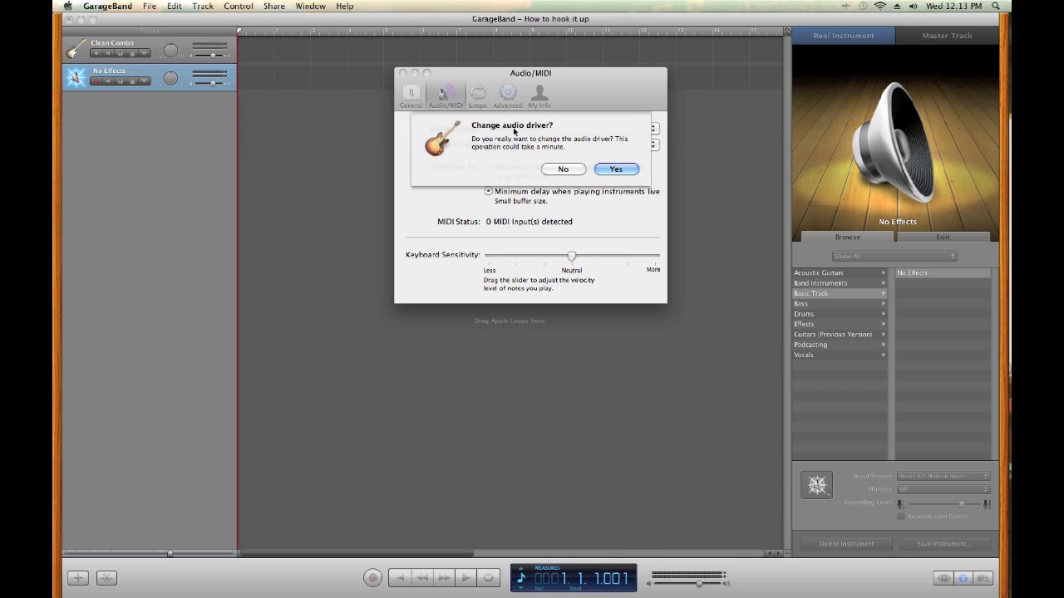
{"action": "left_click", "coordinate": [615, 169]}
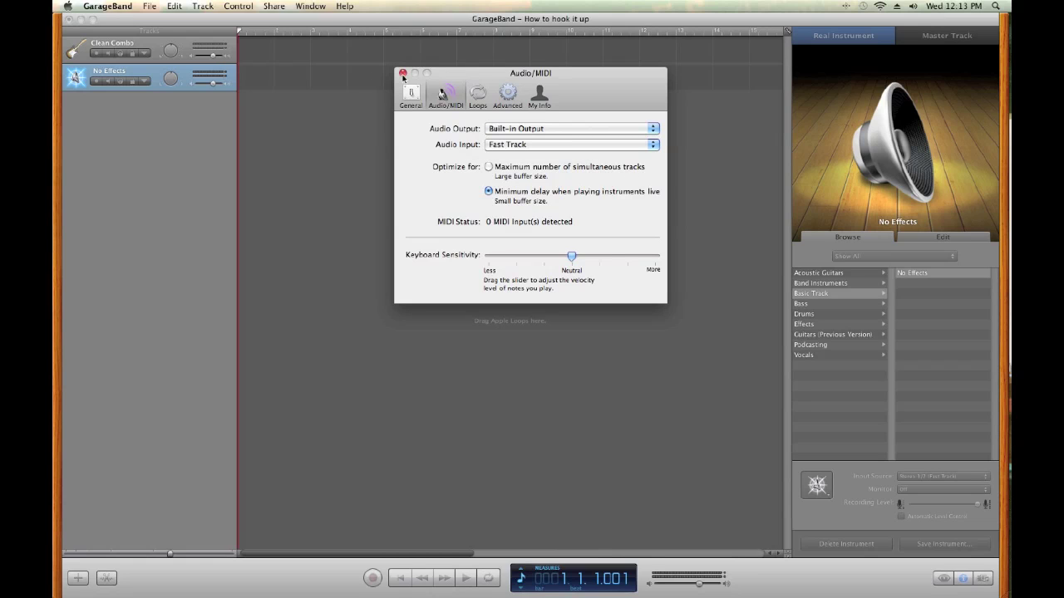
{"action": "left_click", "coordinate": [402, 74]}
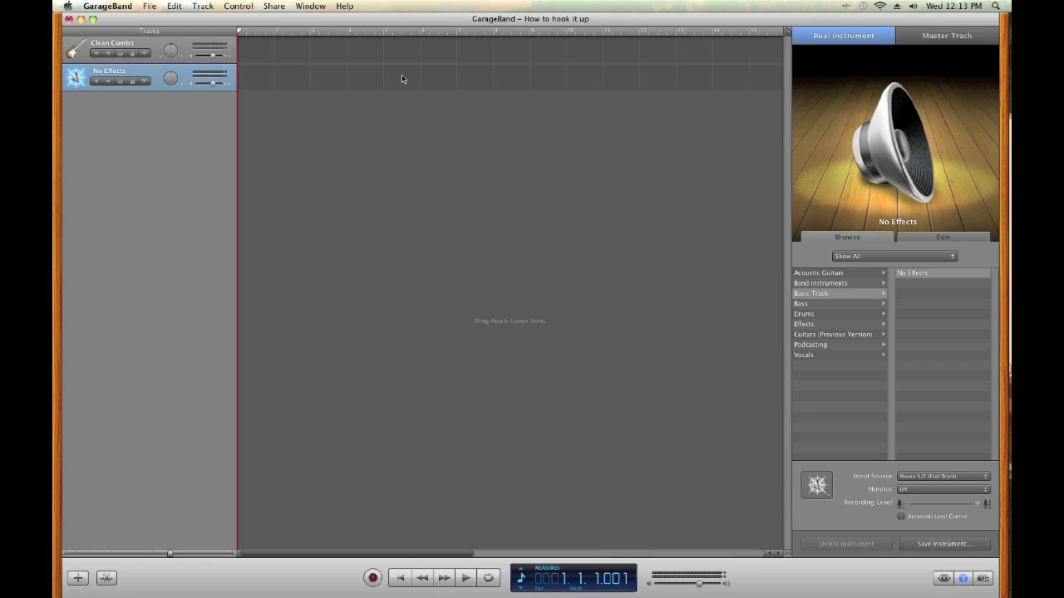
Step: Record-enable the No Effects track and show its Fast Track input source choices
{"action": "left_click", "coordinate": [98, 81]}
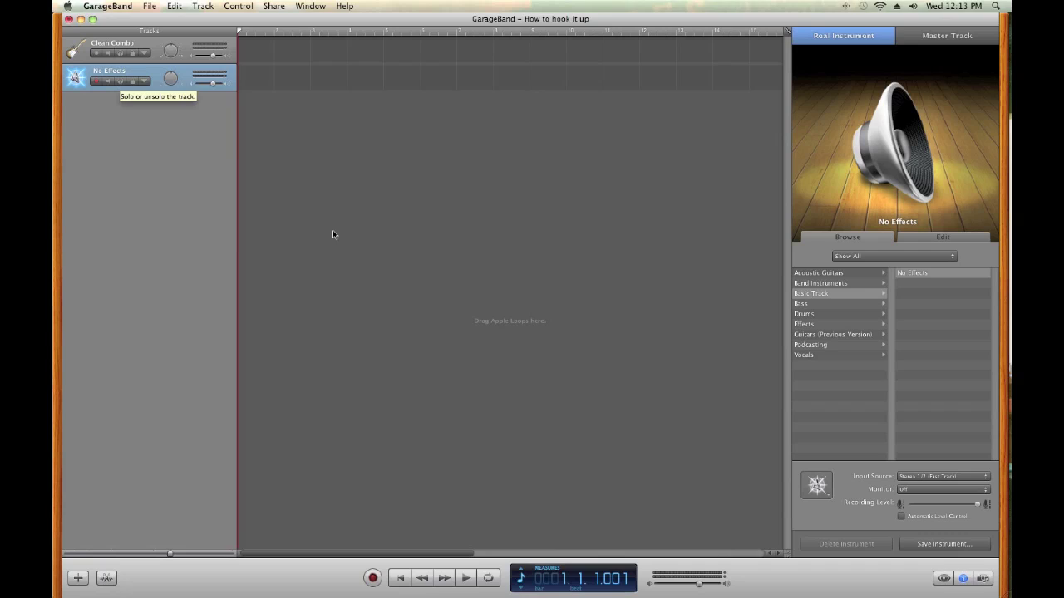
{"action": "left_click", "coordinate": [933, 480]}
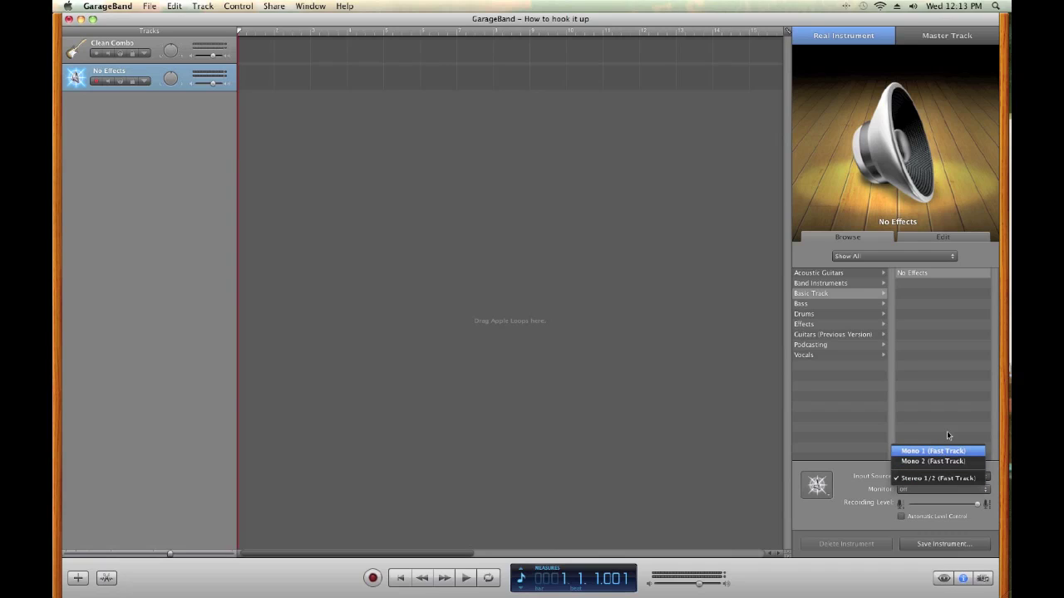
Step: Set the No Effects input source to Mono 1 (Fast Track), leaving Monitor Off
{"action": "key", "text": "Down"}
{"action": "left_click", "coordinate": [944, 453]}
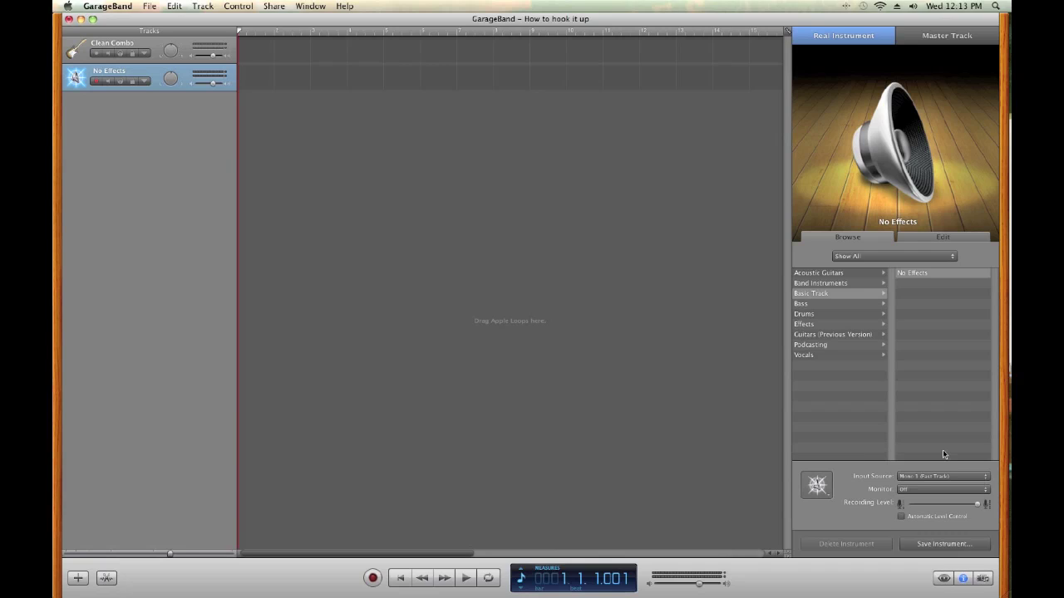
{"action": "left_click", "coordinate": [920, 490]}
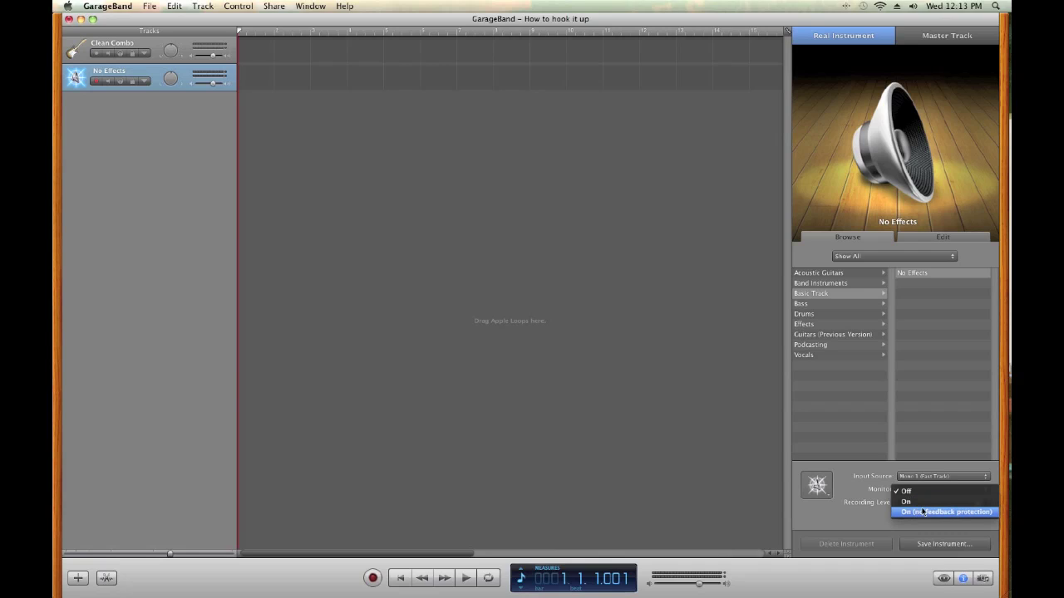
{"action": "left_click", "coordinate": [920, 496]}
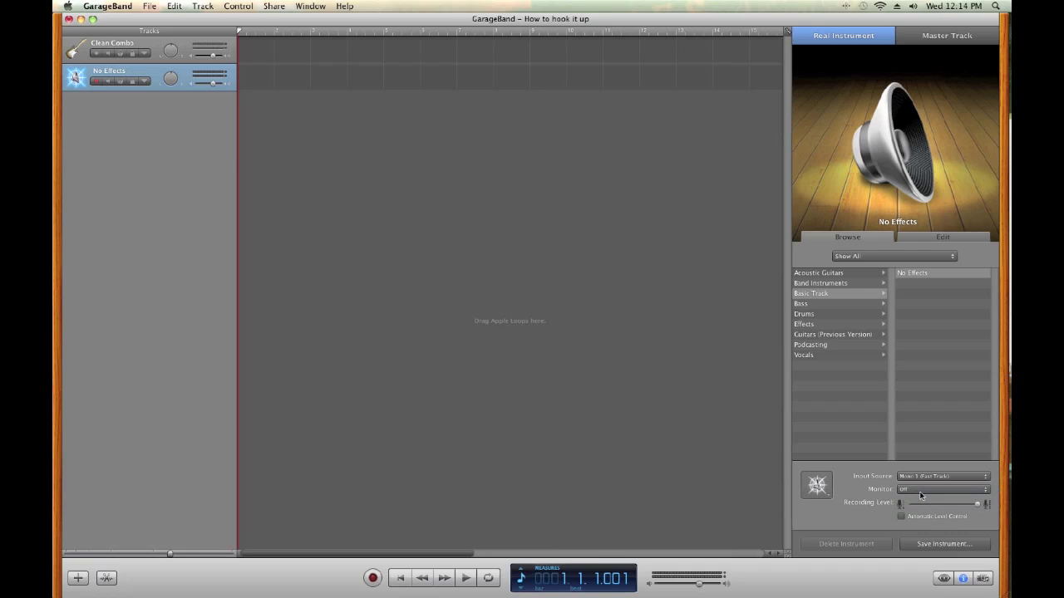